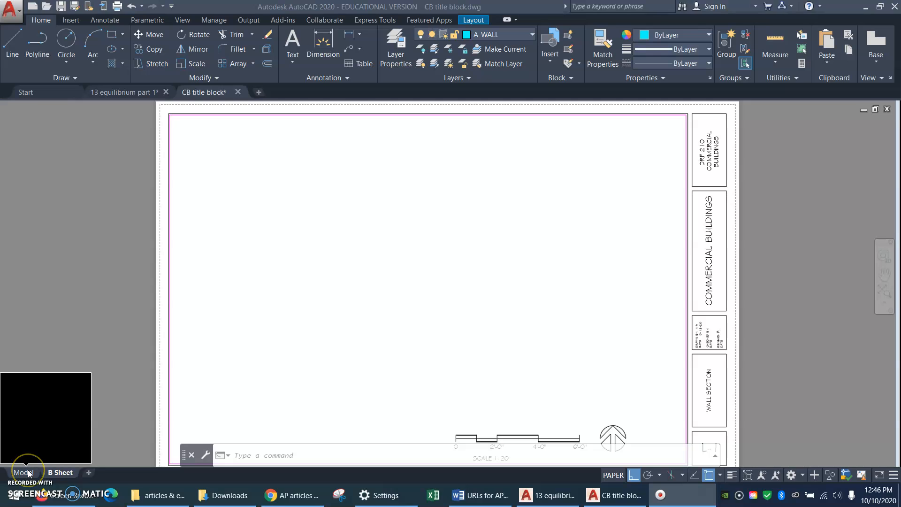
# Open the Layer Properties Manager in model space and widen its Freeze column.
pyautogui.click(29, 473)
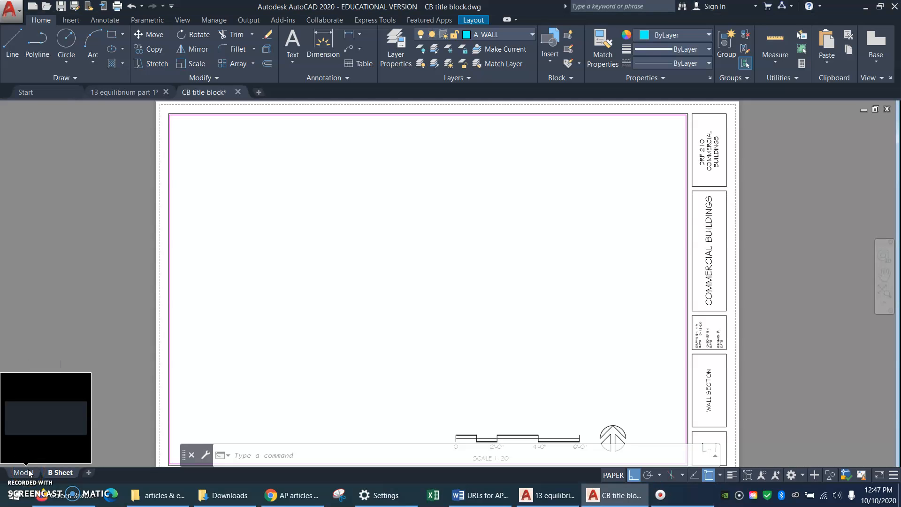
pyautogui.click(443, 318)
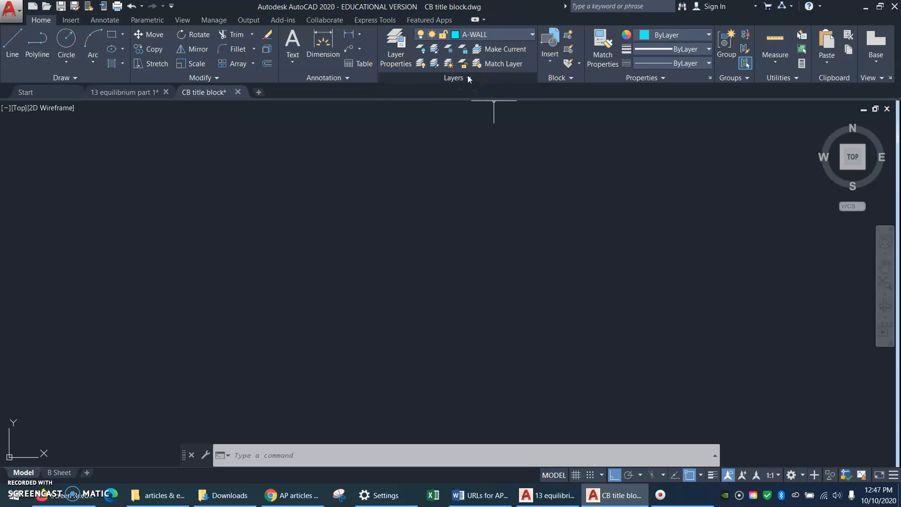
pyautogui.click(393, 43)
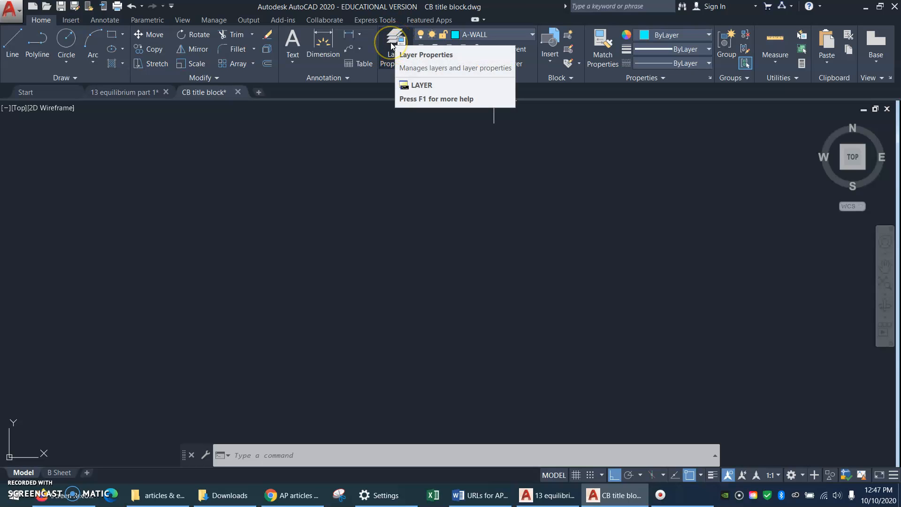
pyautogui.click(393, 46)
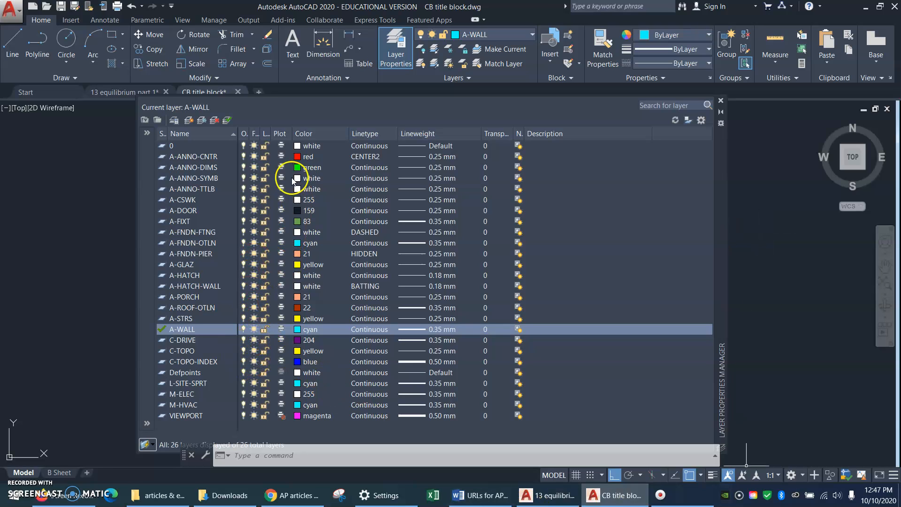
pyautogui.moveTo(261, 130); pyautogui.dragTo(279, 132)
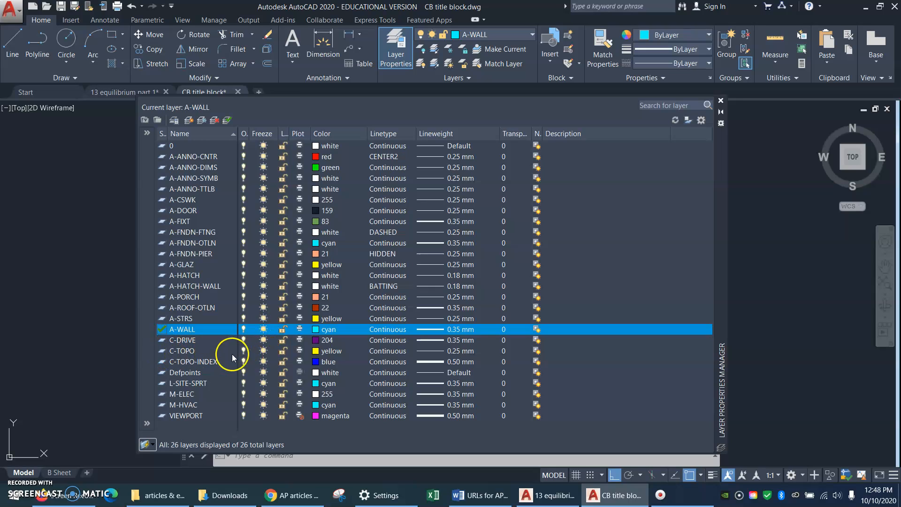
# Freeze the C-TOPO layer and thaw it again.
pyautogui.click(264, 351)
pyautogui.click(265, 352)
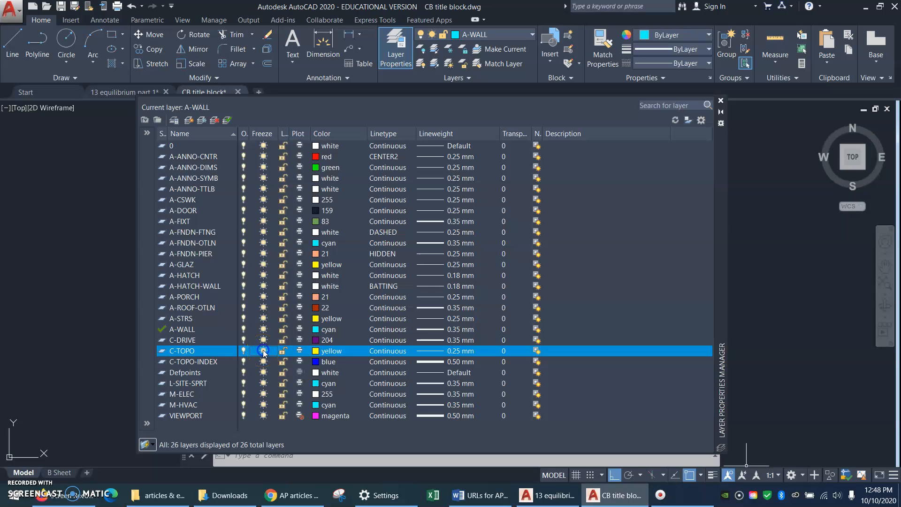
pyautogui.click(433, 494)
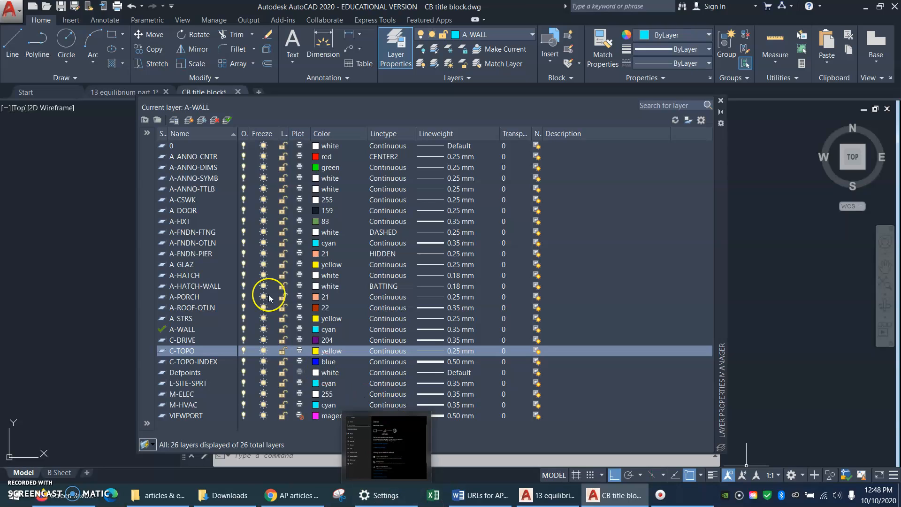
# Widen the layer manager's On column, and switch the C-TOPO layer off and back on.
pyautogui.moveTo(248, 133); pyautogui.dragTo(276, 132)
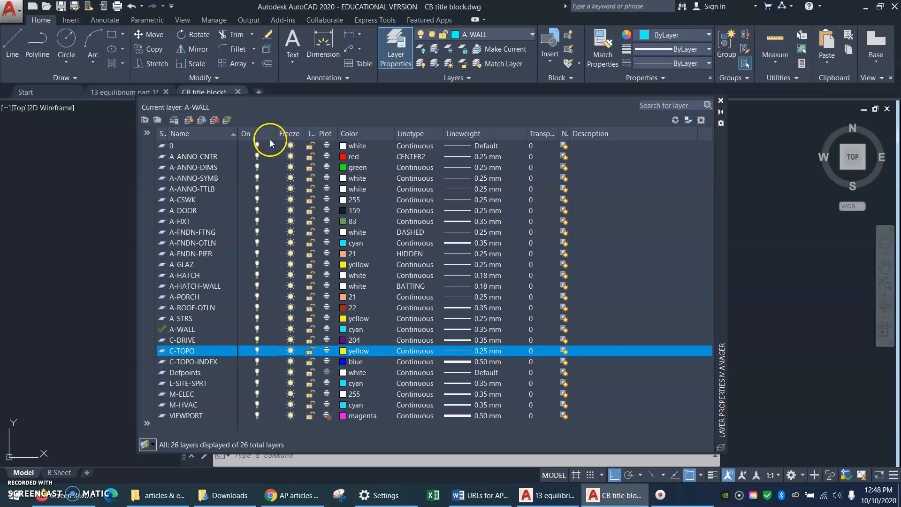
pyautogui.click(258, 351)
pyautogui.click(259, 350)
pyautogui.click(258, 352)
pyautogui.moveTo(276, 134); pyautogui.dragTo(262, 133)
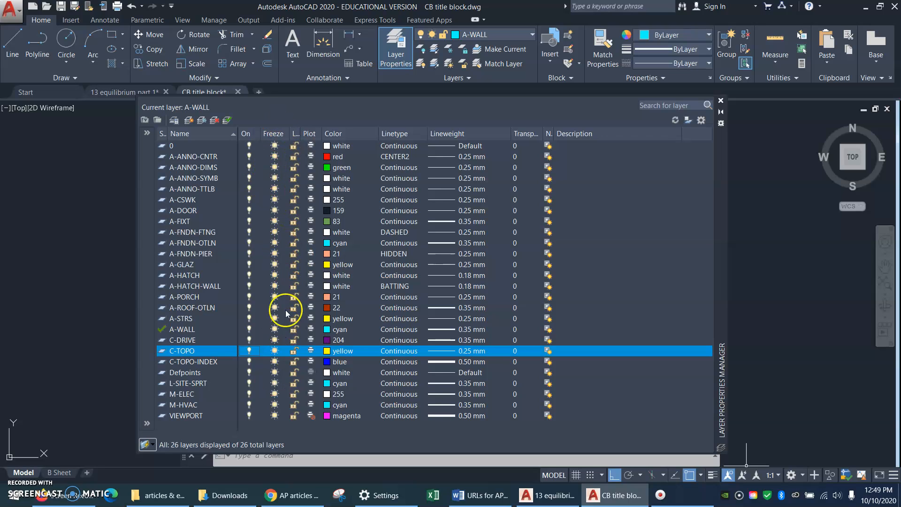
# Freeze and thaw the C-TOPO layer once more, and widen the layer manager's Plot column.
pyautogui.click(275, 351)
pyautogui.click(275, 352)
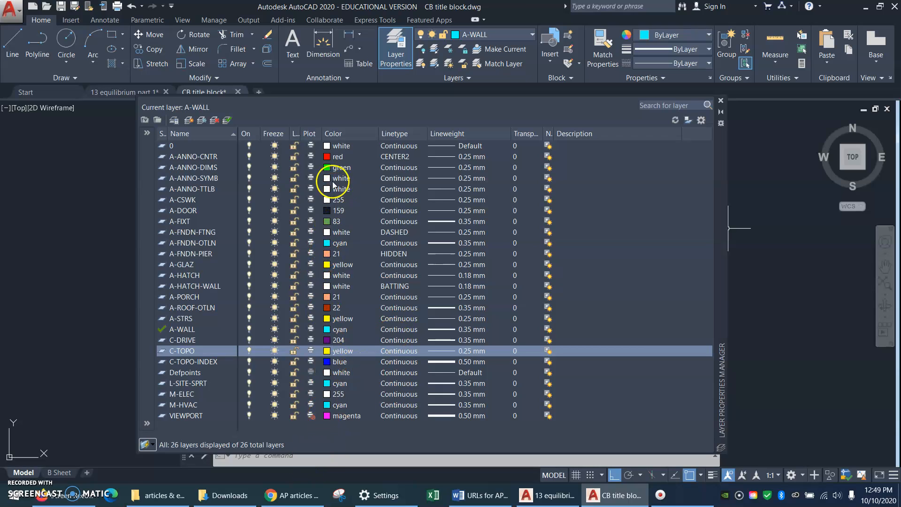
pyautogui.moveTo(320, 132); pyautogui.dragTo(344, 130)
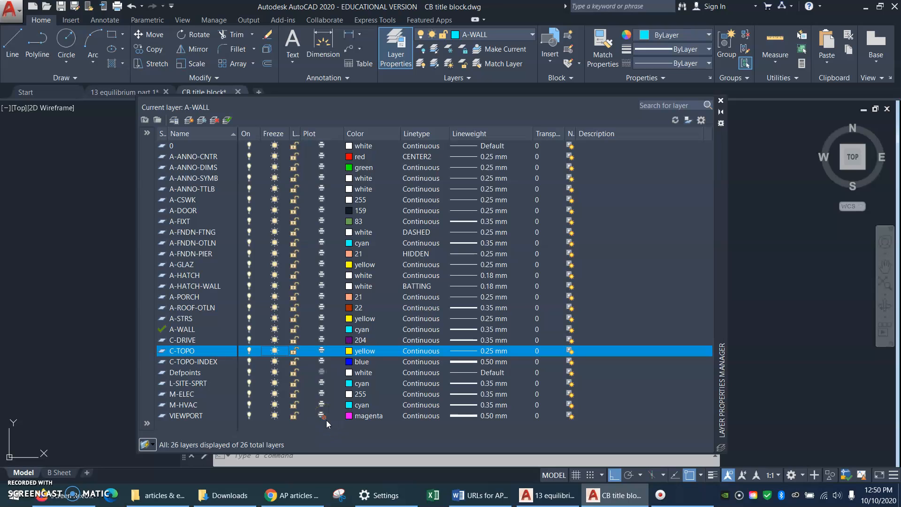
# On the B Sheet layout, close the layer manager and inspect the properties of the magenta viewport border.
pyautogui.click(68, 473)
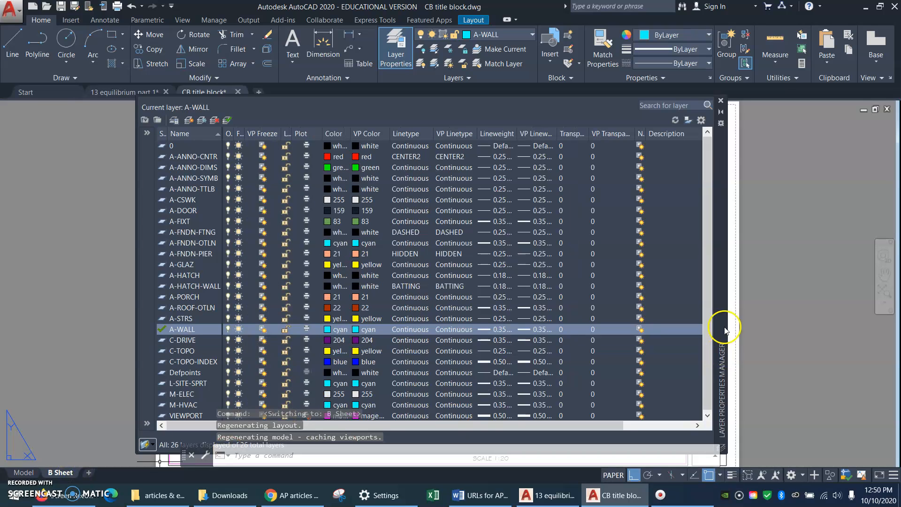
pyautogui.click(722, 101)
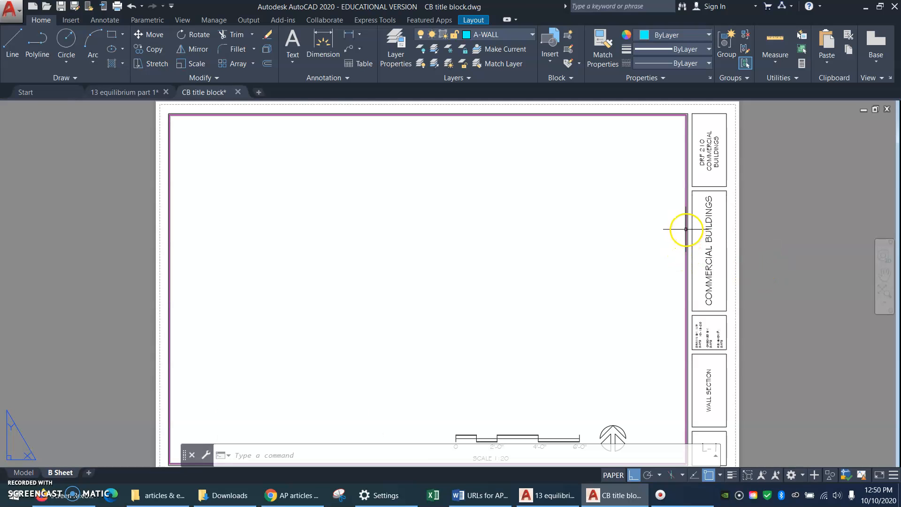
pyautogui.moveTo(686, 230)
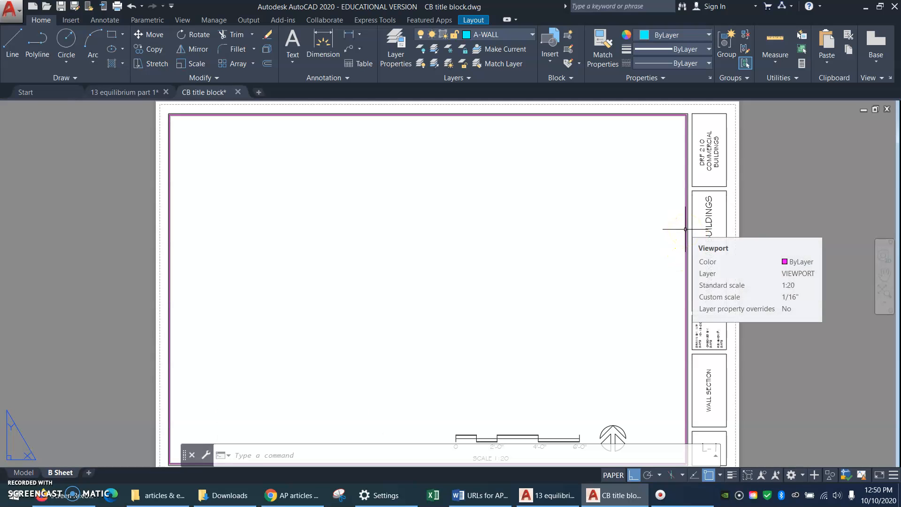
pyautogui.click(801, 180)
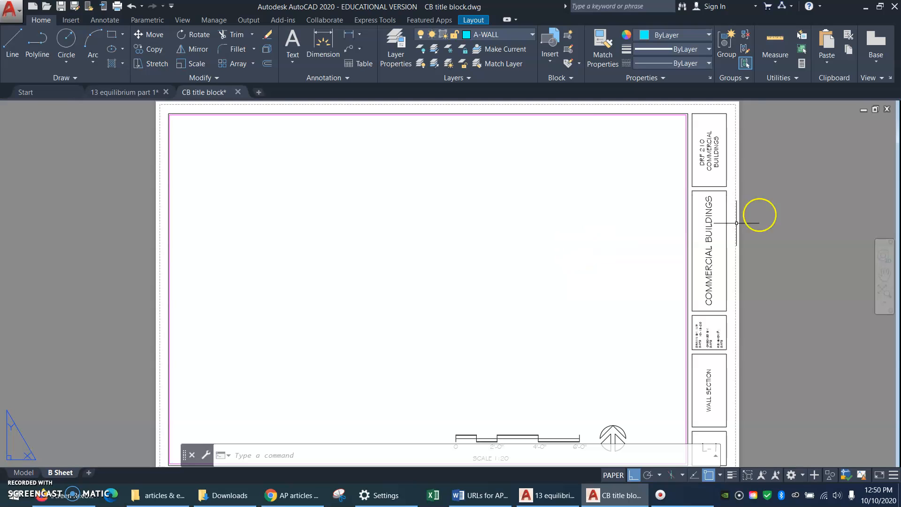
# Display a plot preview of the B Sheet layout to check the viewport border, and exit the preview.
pyautogui.click(11, 9)
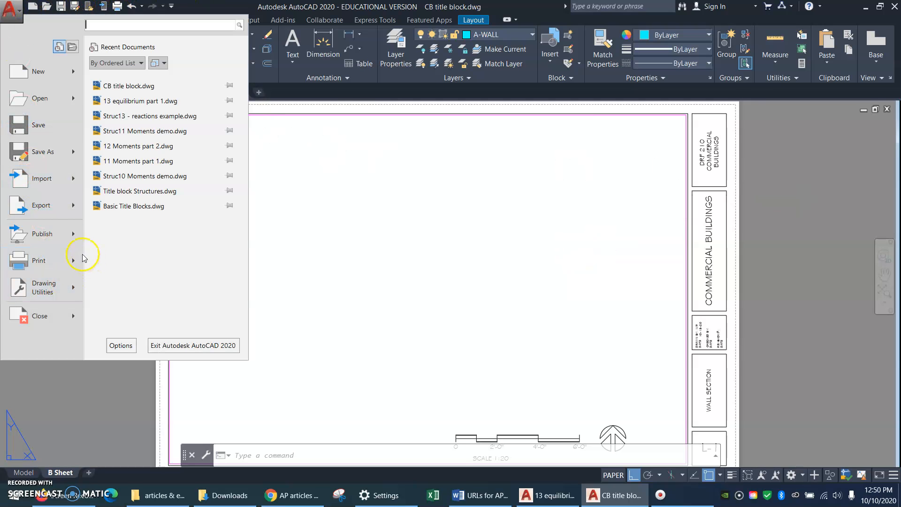
pyautogui.moveTo(74, 268)
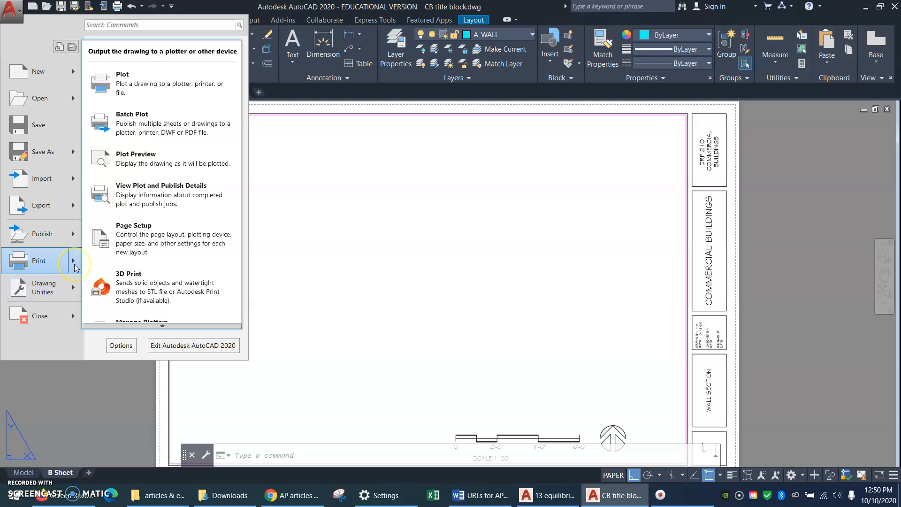
pyautogui.click(170, 164)
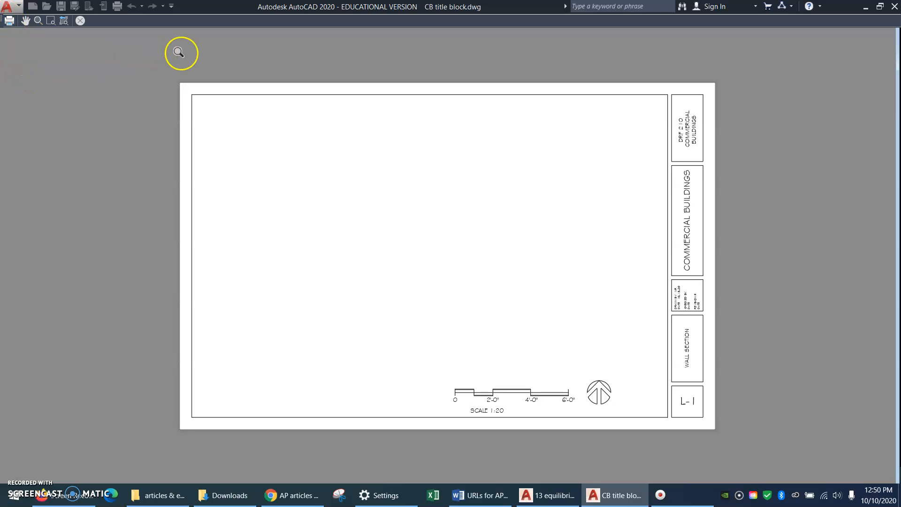
pyautogui.press('Escape')
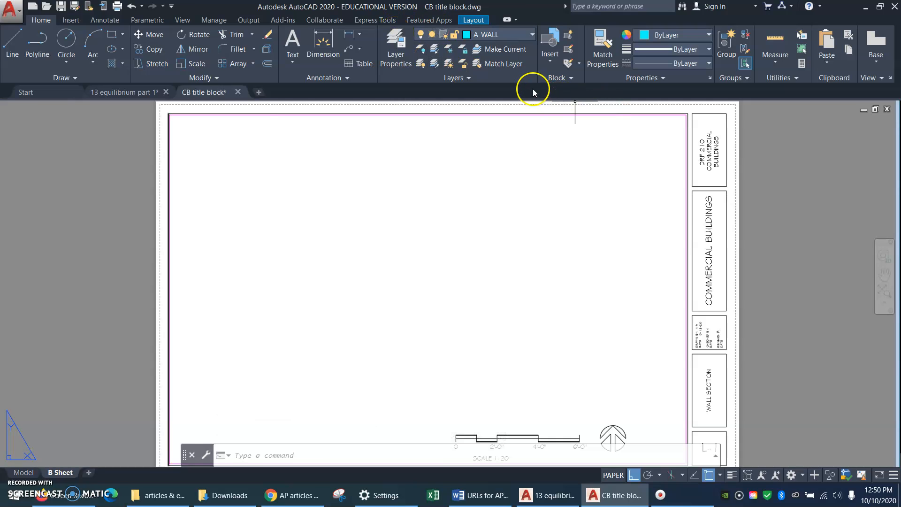
# Return to model space and make A-GLAZ the current layer.
pyautogui.click(531, 35)
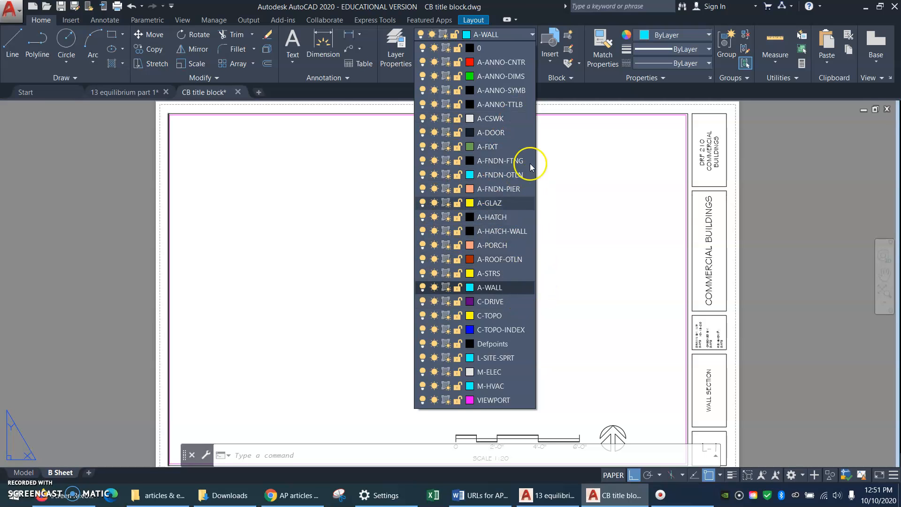
pyautogui.click(533, 35)
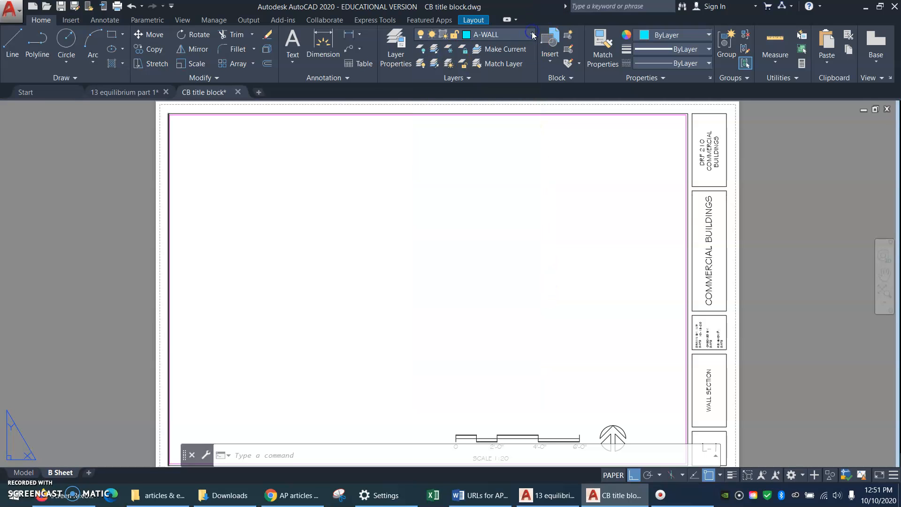
pyautogui.click(23, 473)
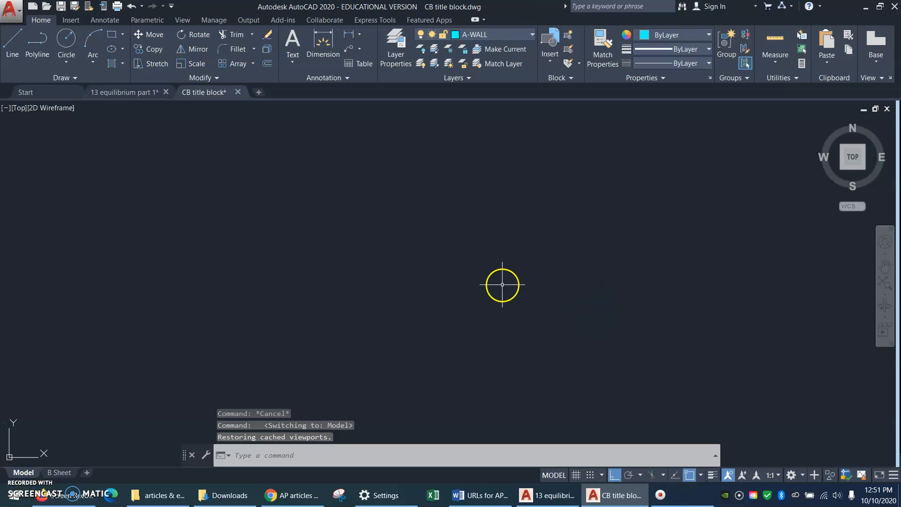
pyautogui.click(530, 34)
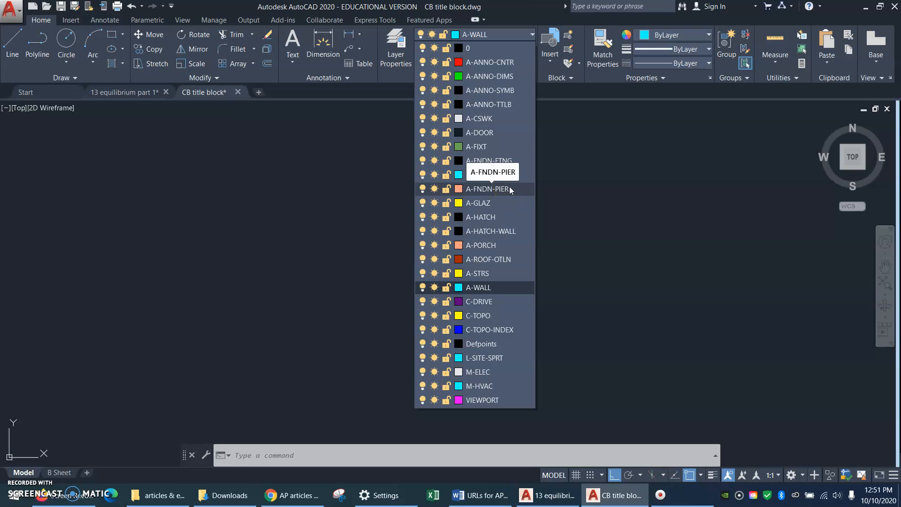
pyautogui.click(483, 205)
# Draw four connected orthogonal lines on the A-GLAZ layer, forming an open, roughly rectangular outline.
pyautogui.click(399, 284)
pyautogui.click(409, 261)
pyautogui.write('l')
pyautogui.press('Return')
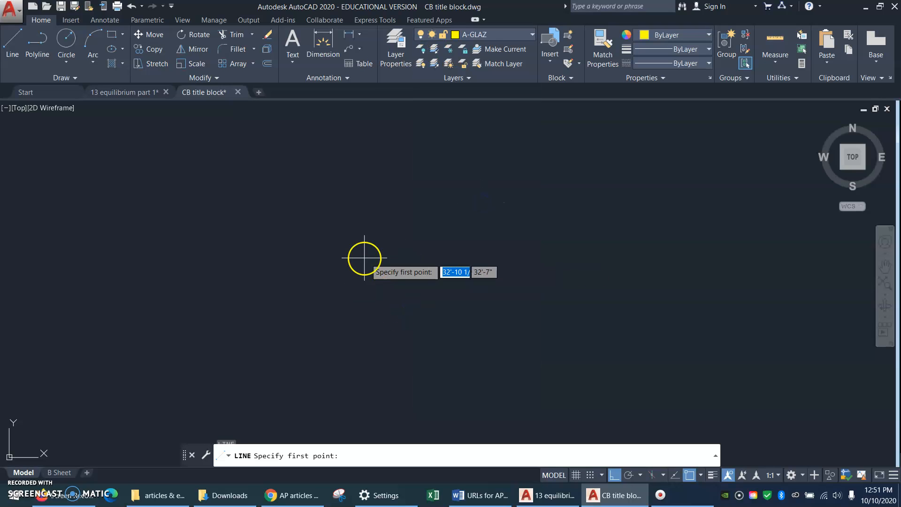
pyautogui.click(369, 250)
pyautogui.click(546, 250)
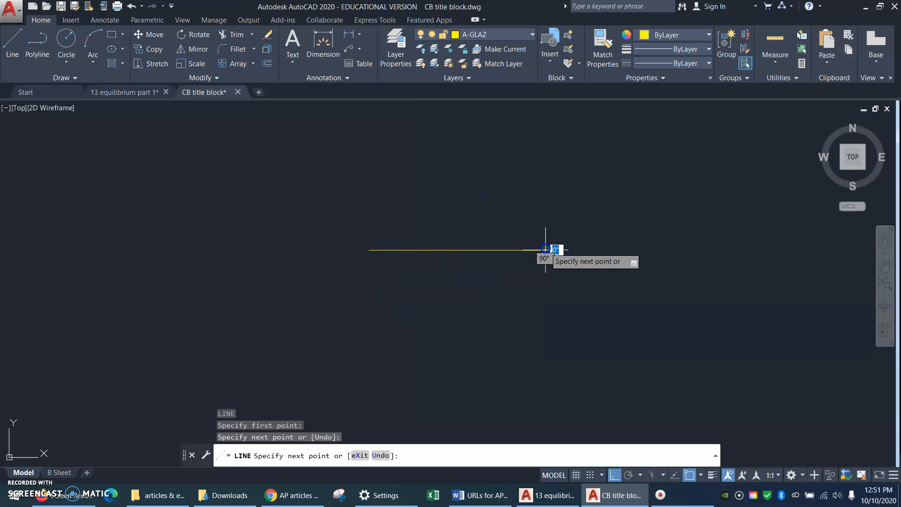
pyautogui.click(540, 180)
pyautogui.click(410, 200)
pyautogui.click(410, 225)
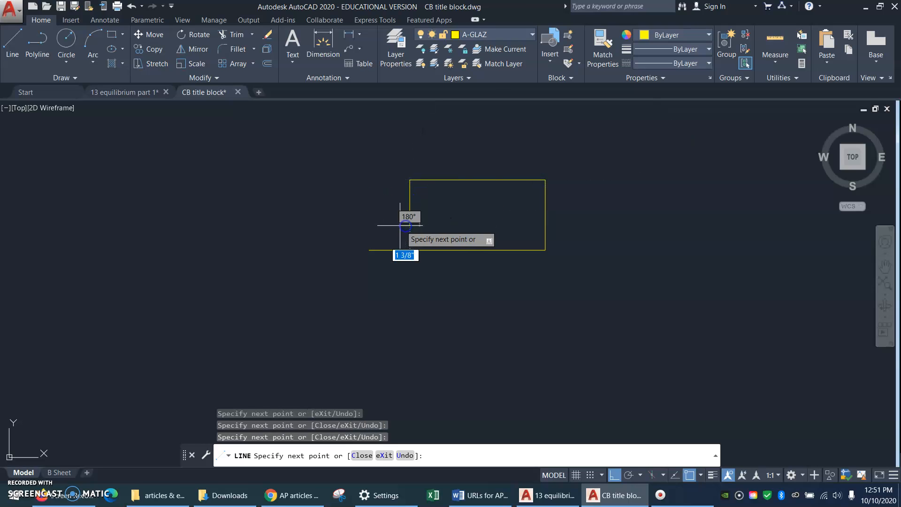
pyautogui.press('Escape')
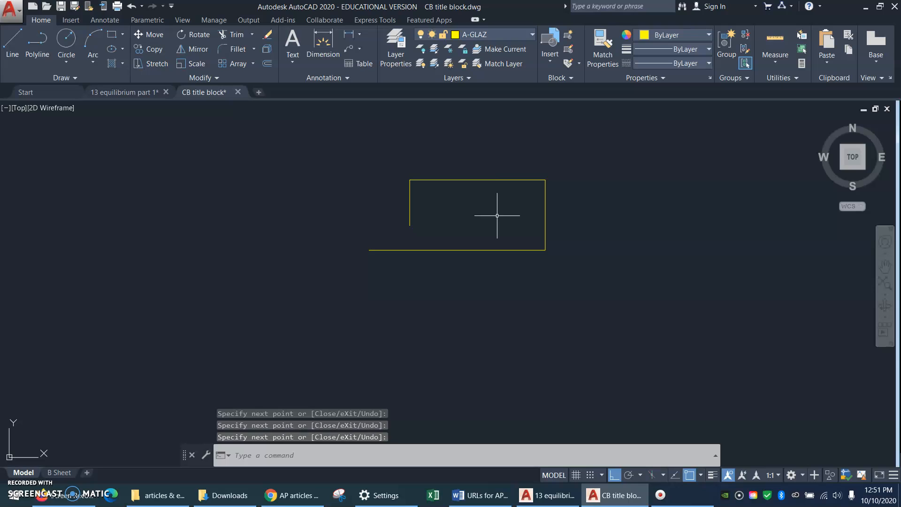
# Move all four drawn lines to the A-WALL layer and clear the selection.
pyautogui.click(497, 216)
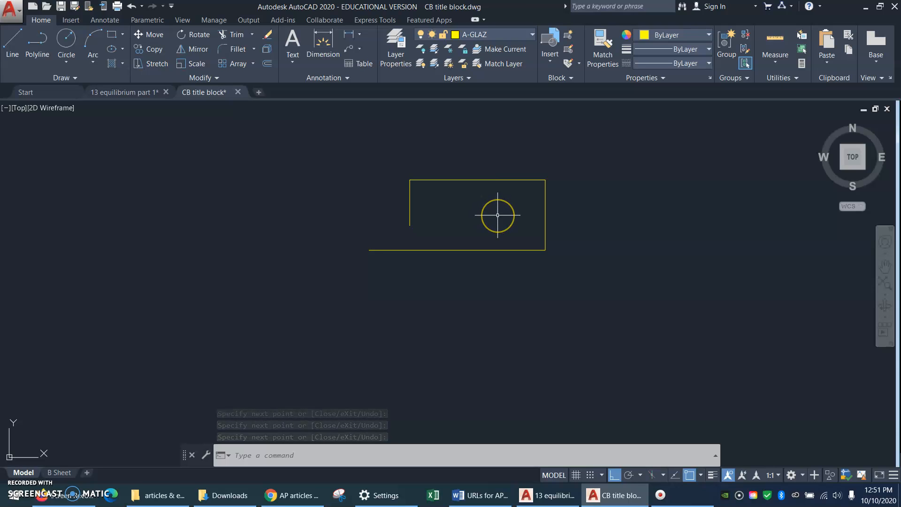
pyautogui.click(570, 175)
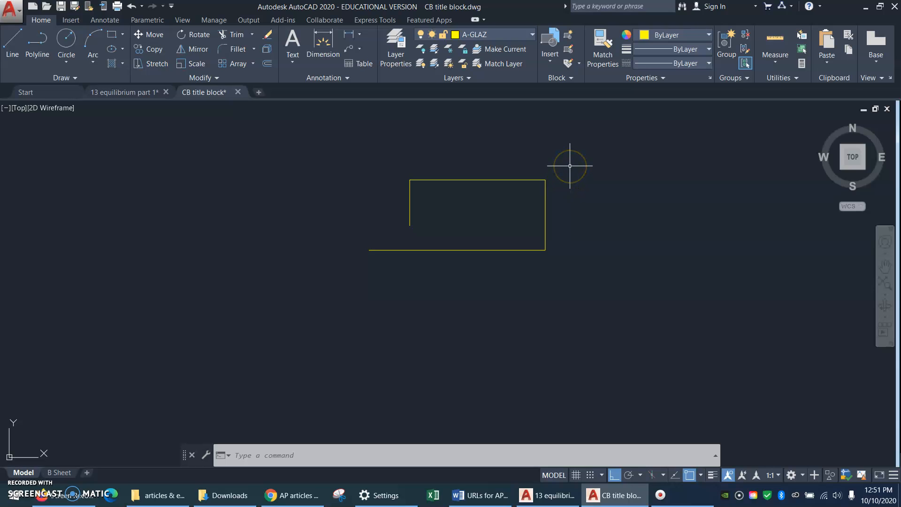
pyautogui.click(395, 275)
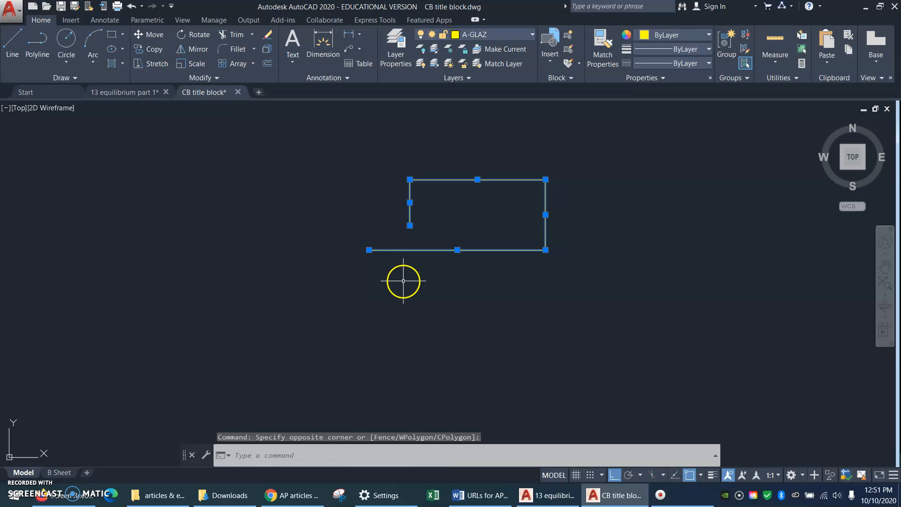
pyautogui.click(532, 35)
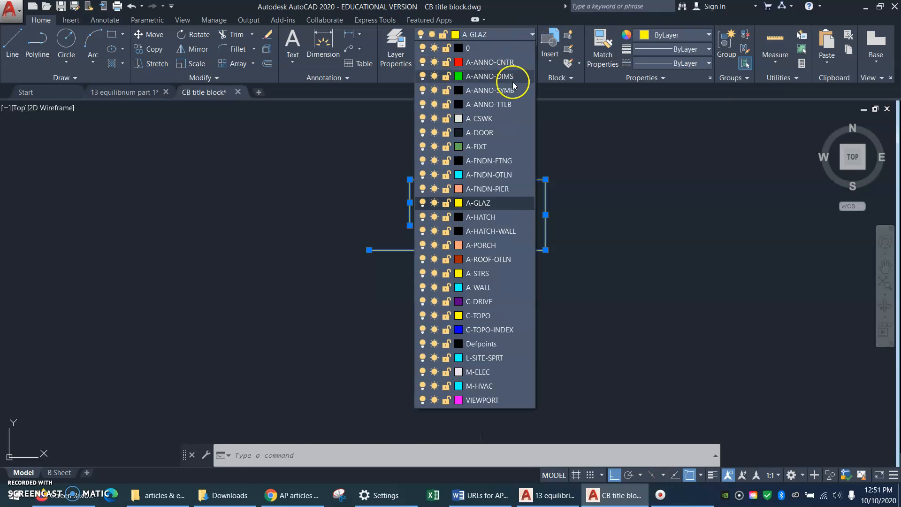
pyautogui.click(482, 289)
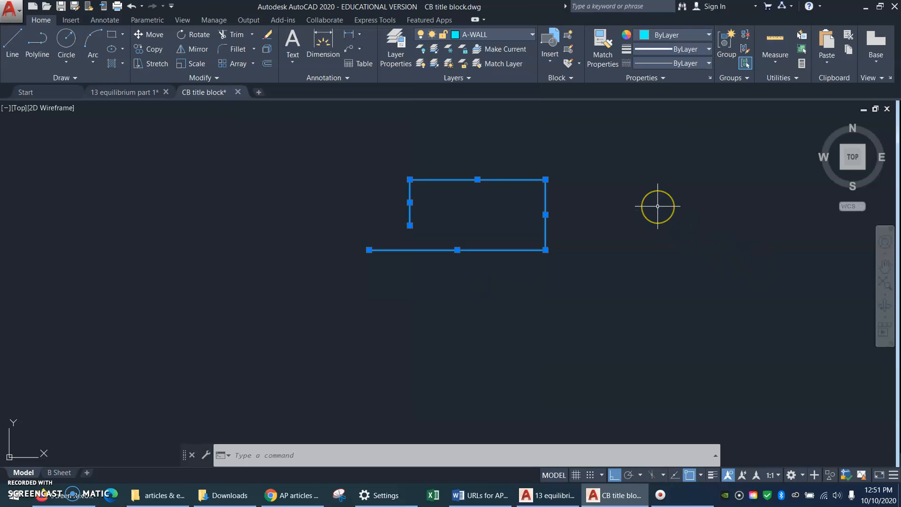
pyautogui.press('Escape')
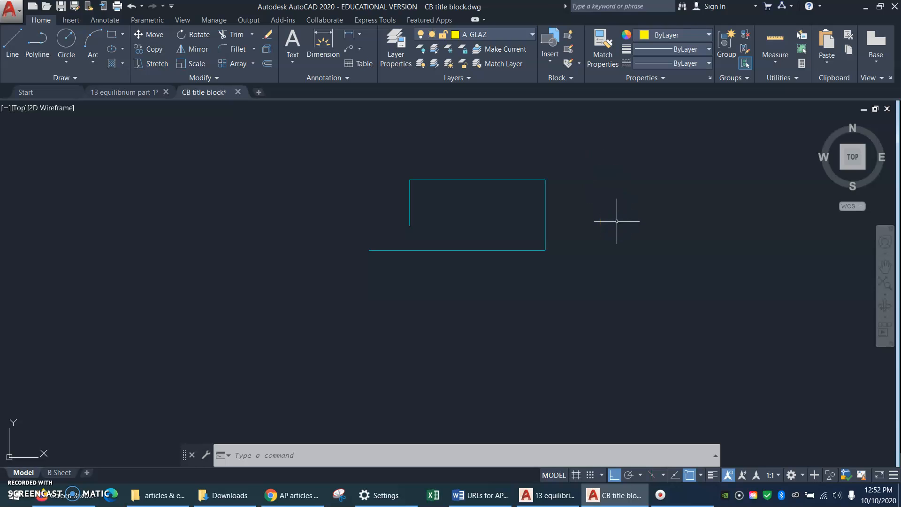
# Create a new layer named A-WALL-HIDN in the layer properties manager.
pyautogui.click(397, 33)
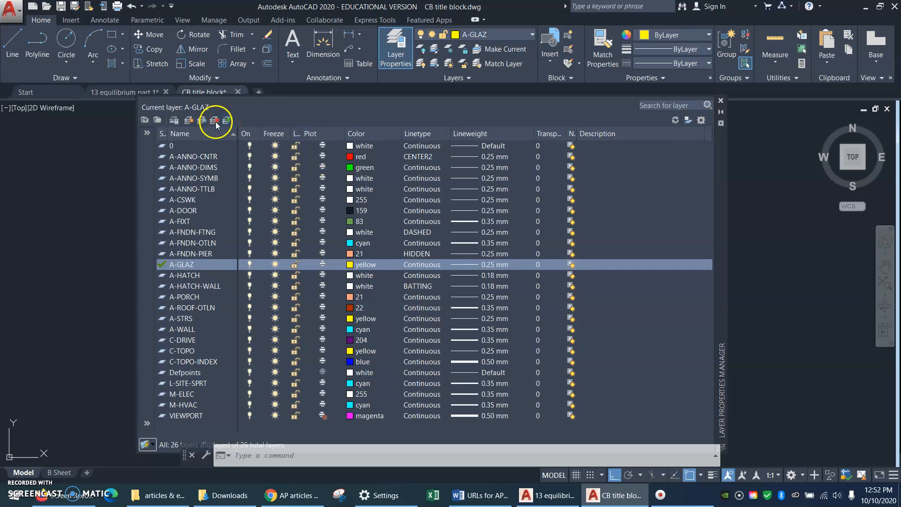
pyautogui.click(188, 121)
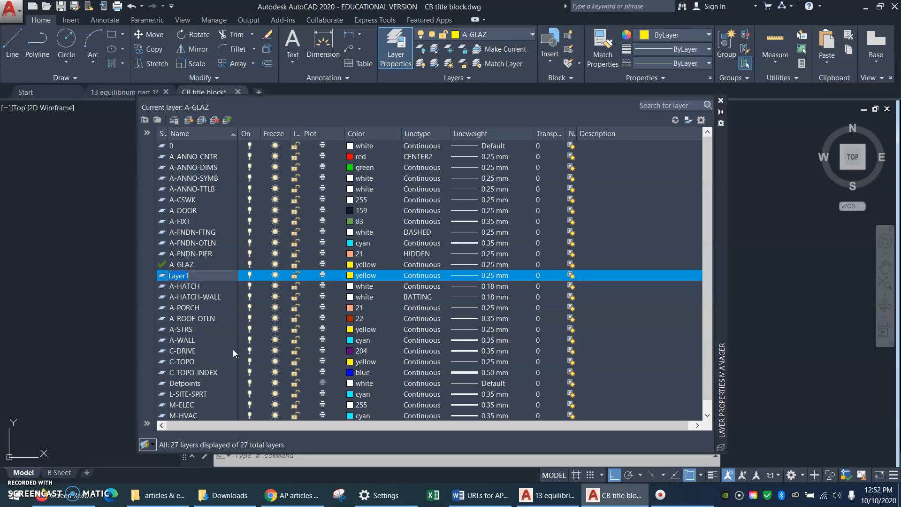
pyautogui.write('A-WALL-HIDN')
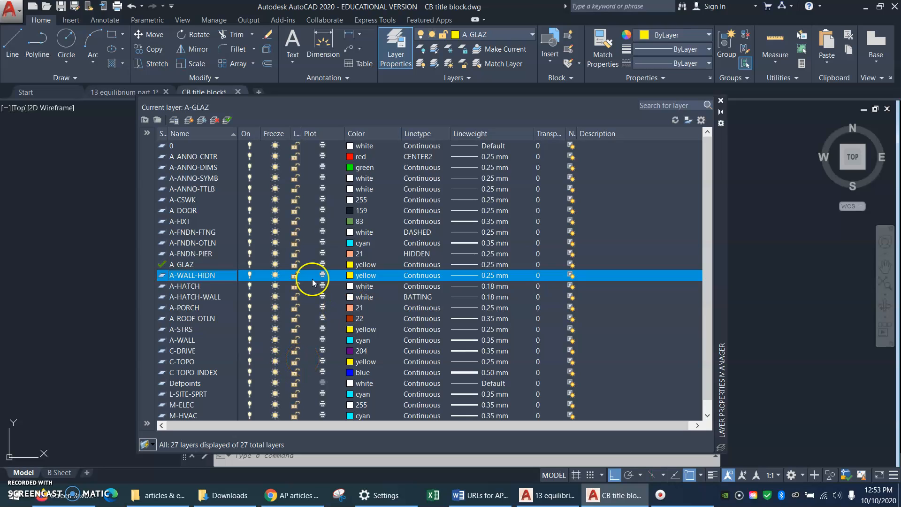
# Set the A-WALL-HIDN layer's color to green.
pyautogui.click(348, 277)
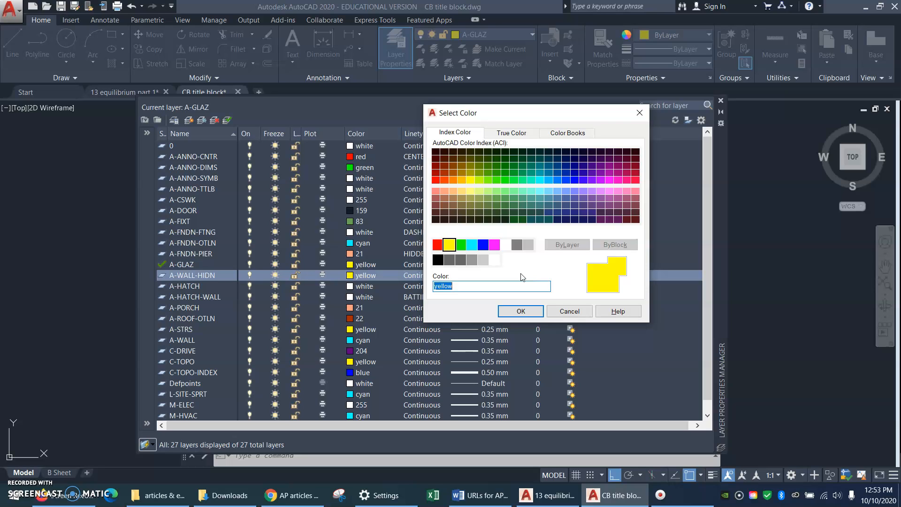
pyautogui.click(461, 245)
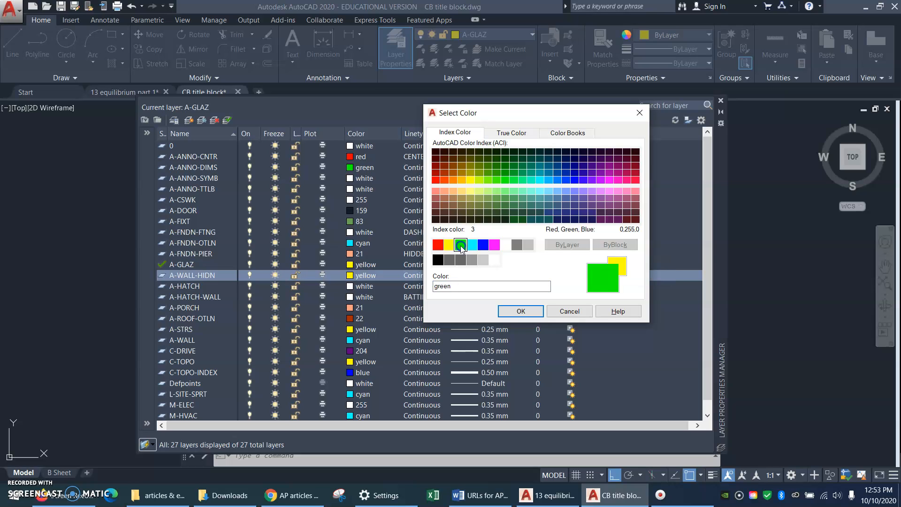
pyautogui.click(522, 309)
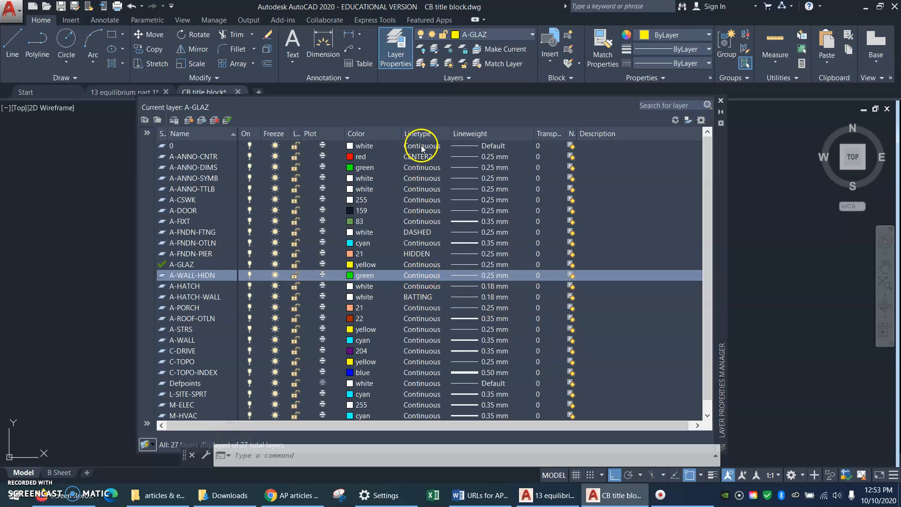
# Load the HIDDEN2 linetype from acad.lin and assign it to the A-WALL-HIDN layer.
pyautogui.click(424, 275)
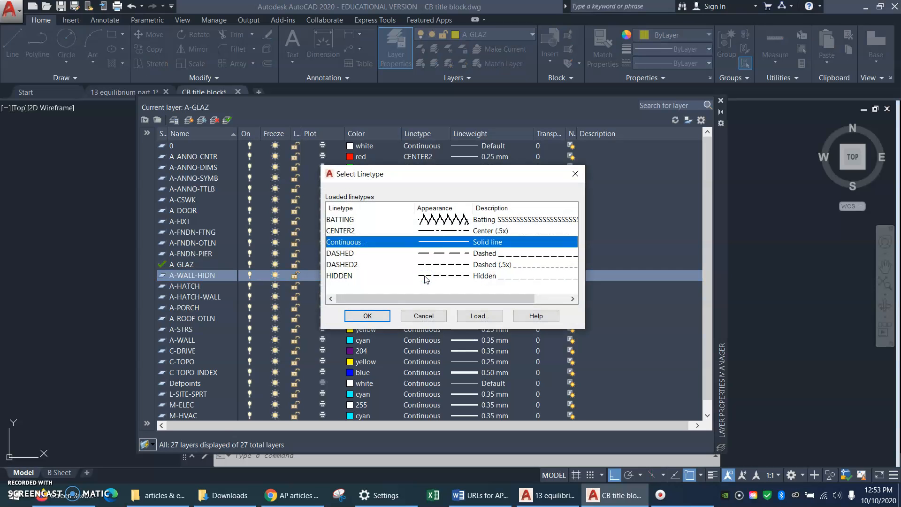
pyautogui.click(495, 298)
pyautogui.click(480, 318)
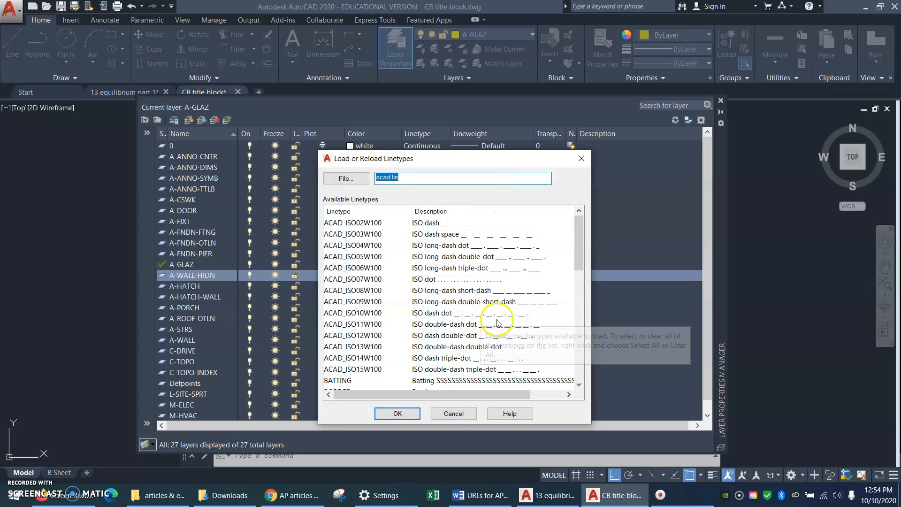
pyautogui.moveTo(579, 227); pyautogui.dragTo(600, 370)
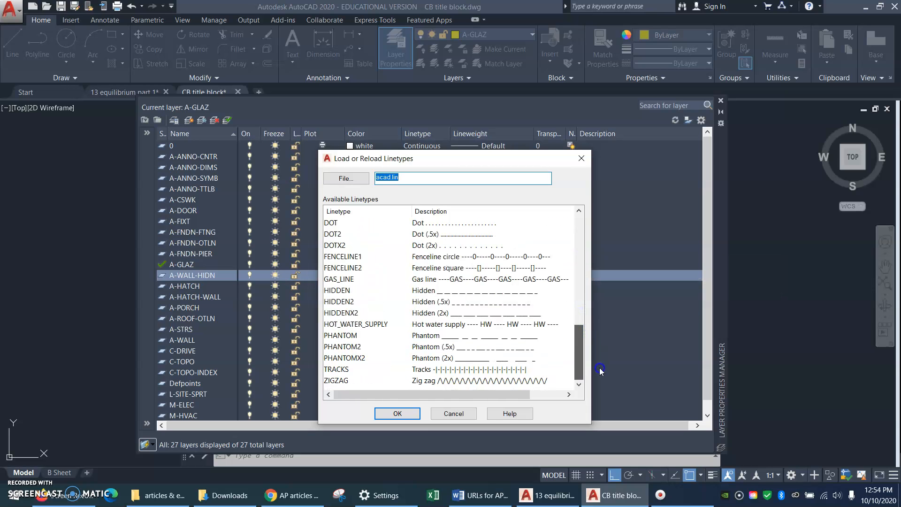
pyautogui.moveTo(583, 336)
pyautogui.mouseDown()
pyautogui.moveTo(581, 268)
pyautogui.moveTo(575, 331)
pyautogui.mouseUp()
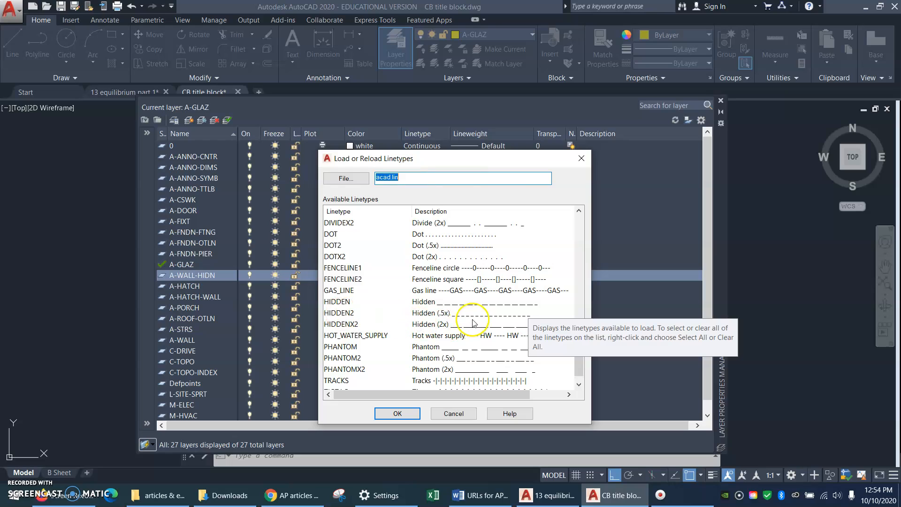
pyautogui.click(340, 313)
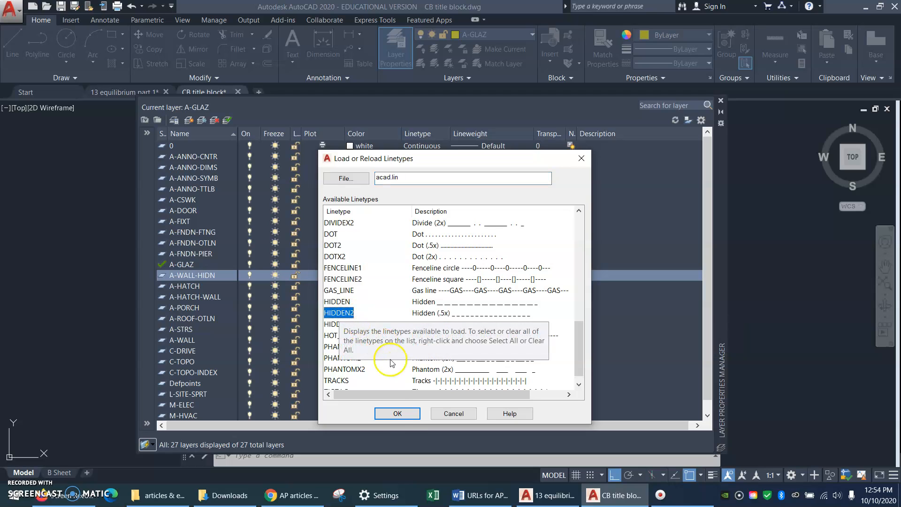
pyautogui.click(393, 414)
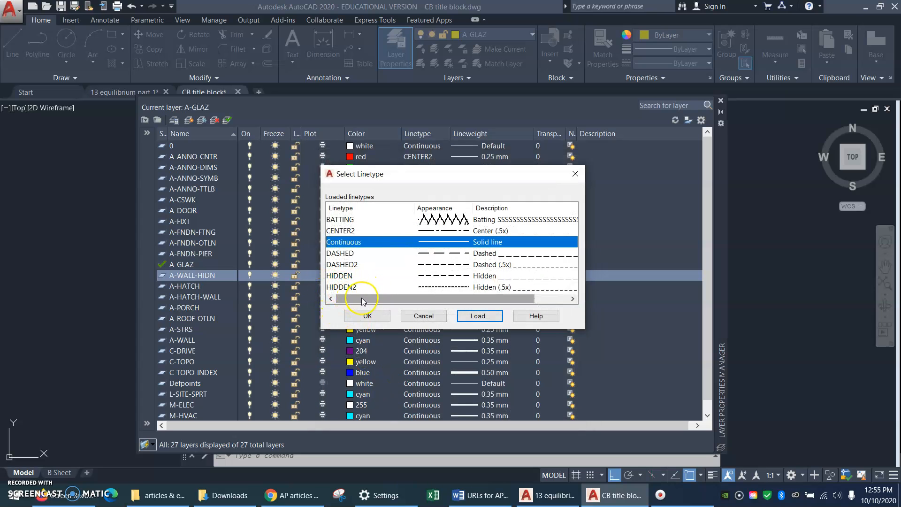
pyautogui.click(340, 287)
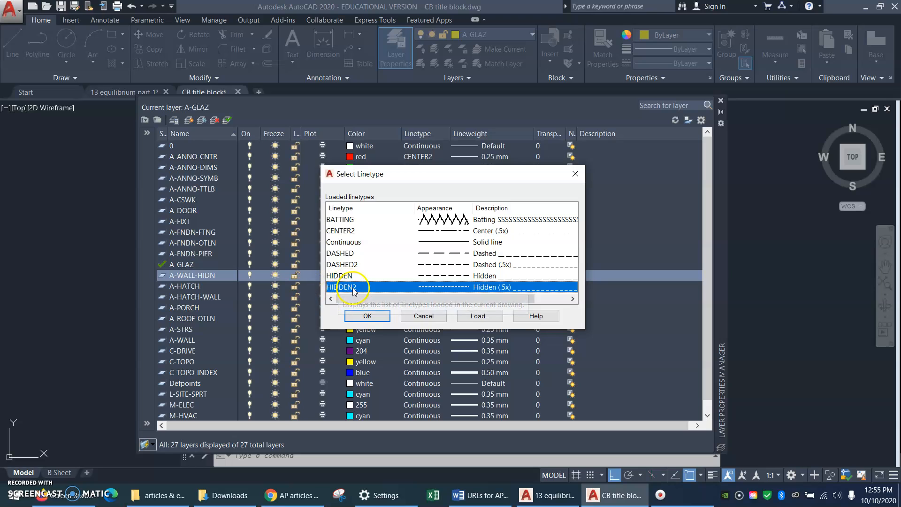
pyautogui.click(379, 318)
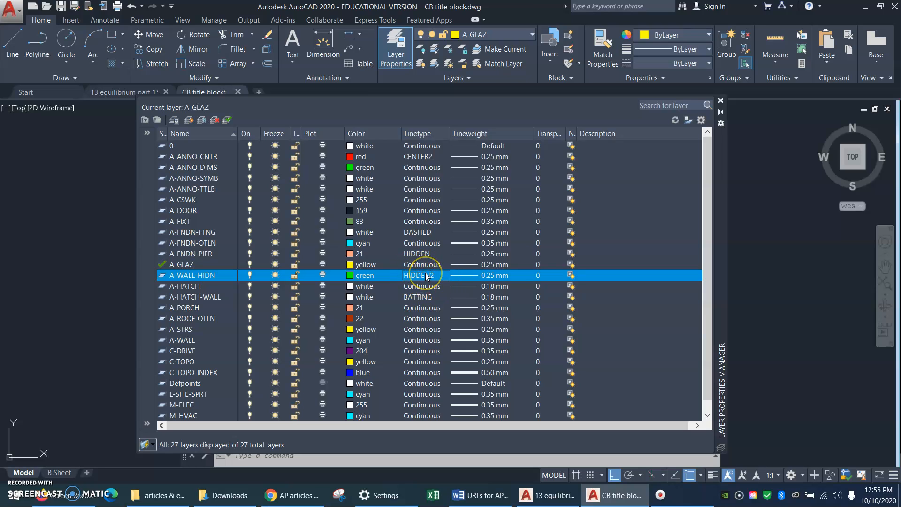
# Set the A-WALL-HIDN layer's lineweight to 0.25 mm and close the layer properties manager.
pyautogui.click(488, 276)
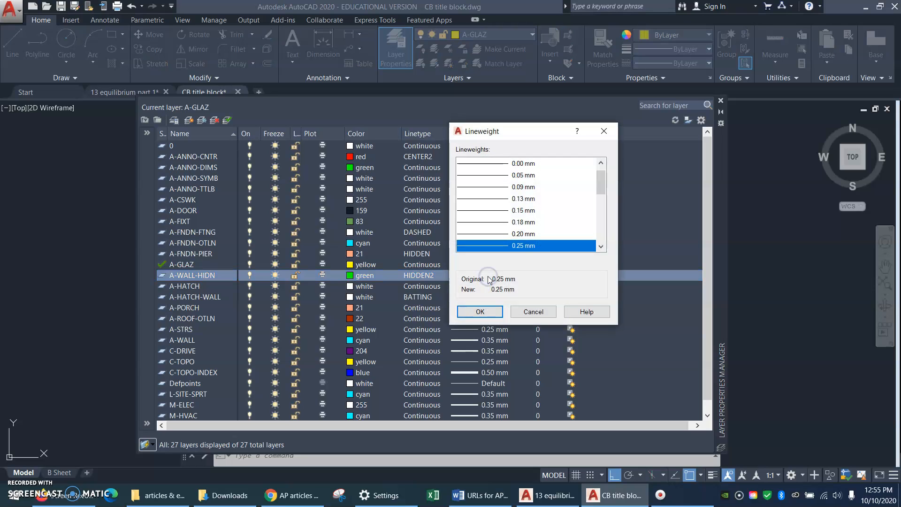
pyautogui.moveTo(604, 180); pyautogui.dragTo(603, 195)
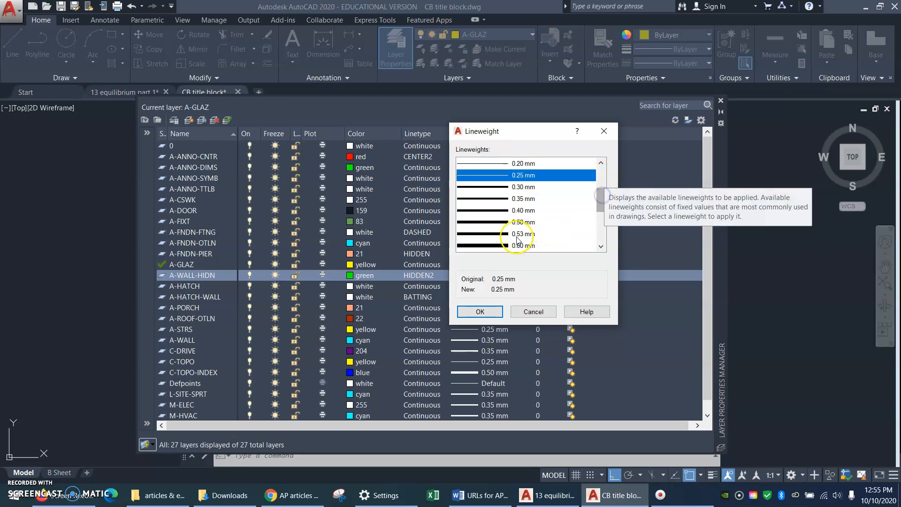
pyautogui.click(504, 246)
pyautogui.click(502, 199)
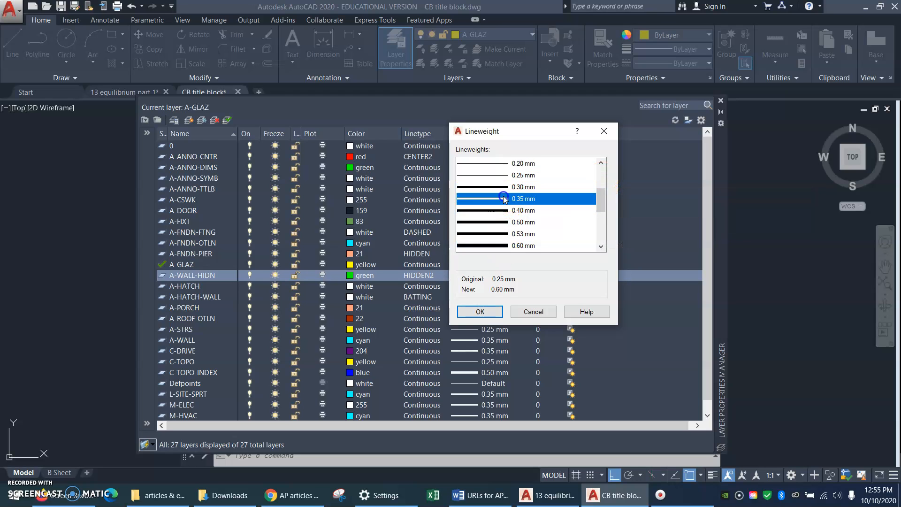
pyautogui.click(500, 176)
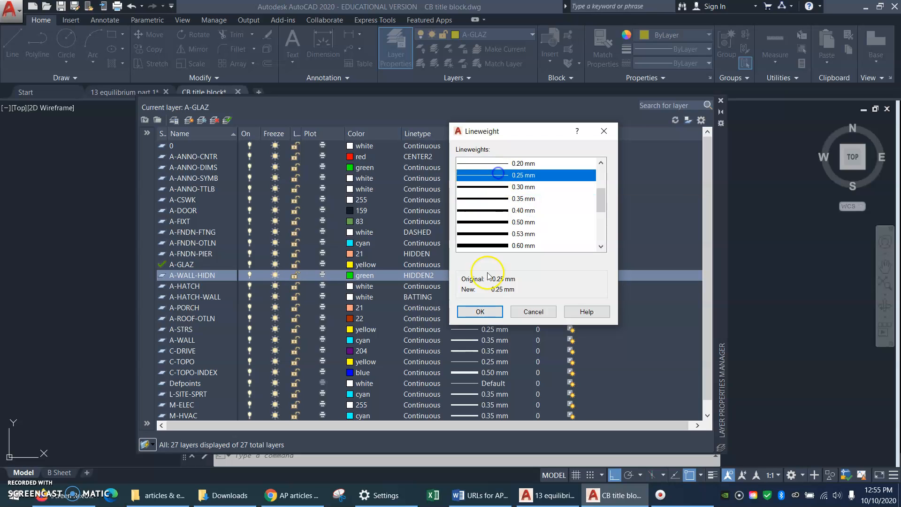
pyautogui.click(478, 311)
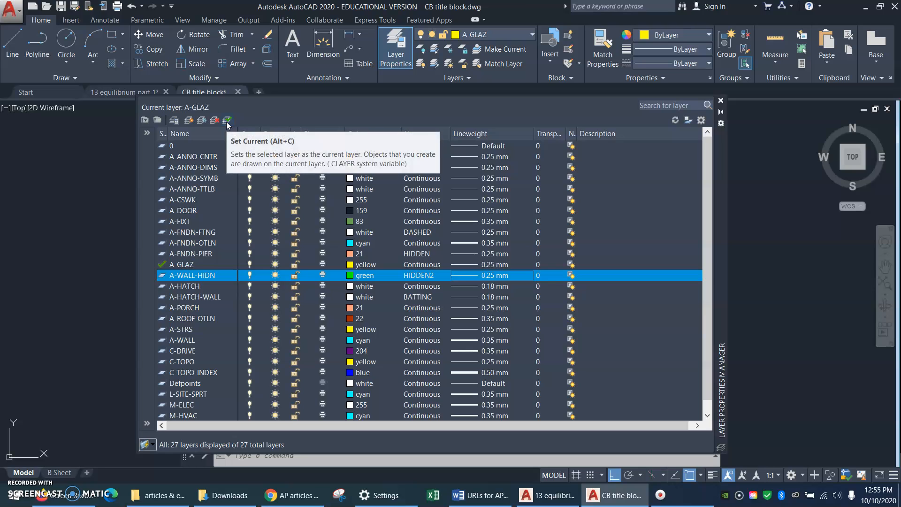
pyautogui.click(721, 100)
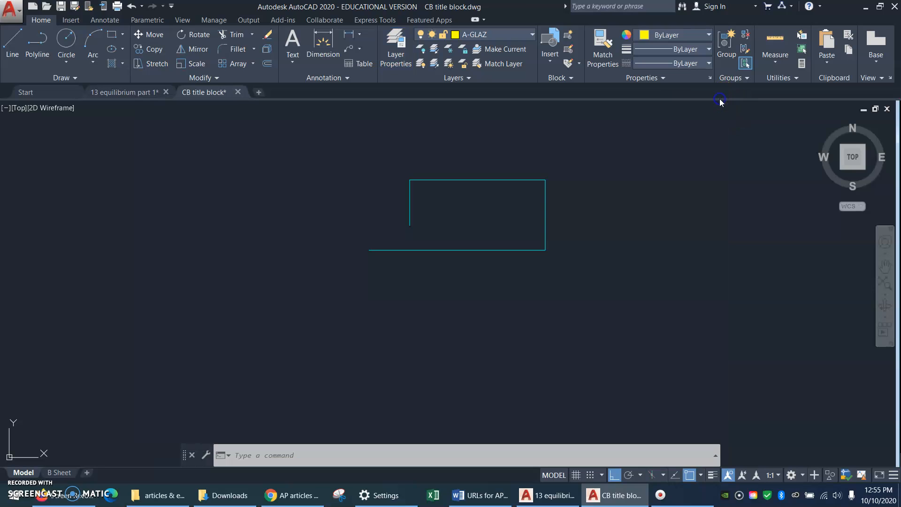
# Make A-WALL-HIDN the current layer and reopen the layer properties manager.
pyautogui.click(533, 36)
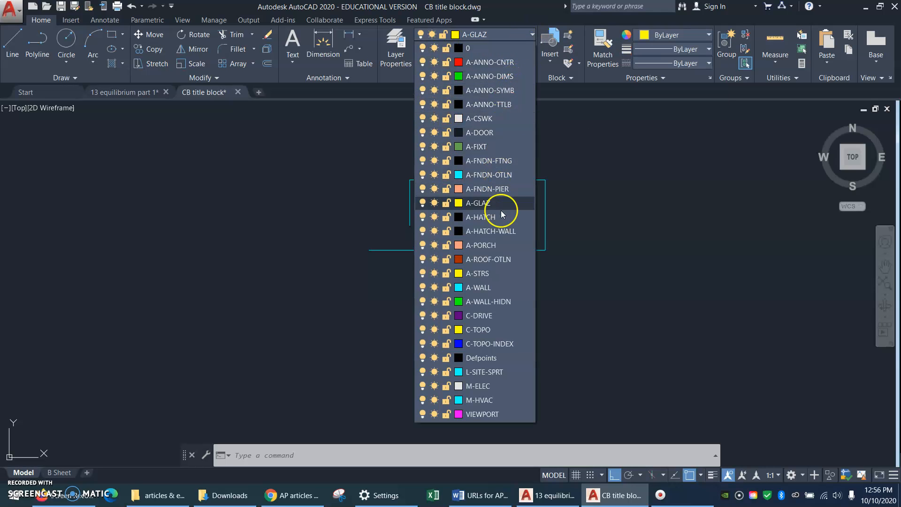
pyautogui.click(501, 302)
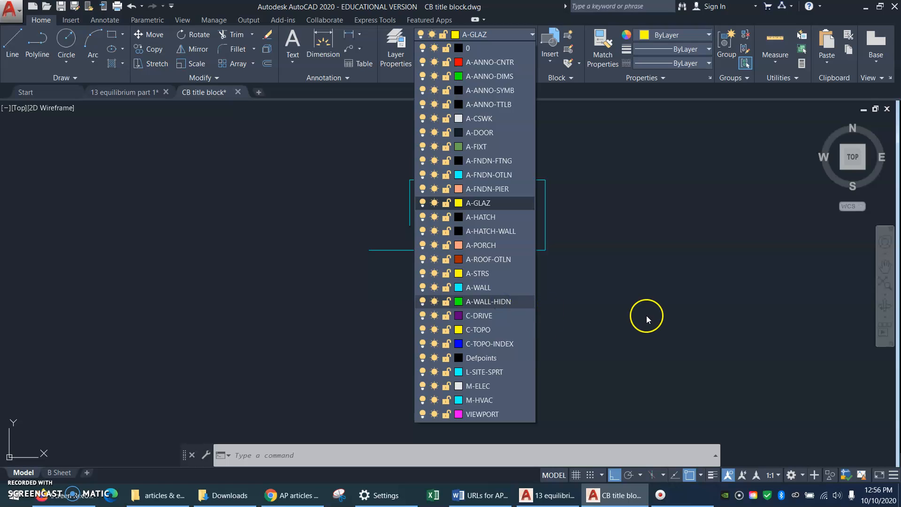
pyautogui.click(647, 315)
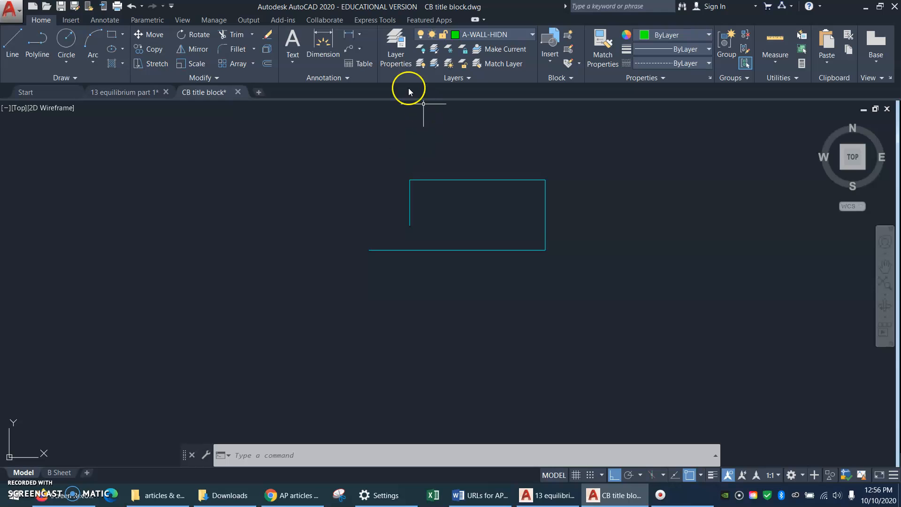
pyautogui.click(397, 52)
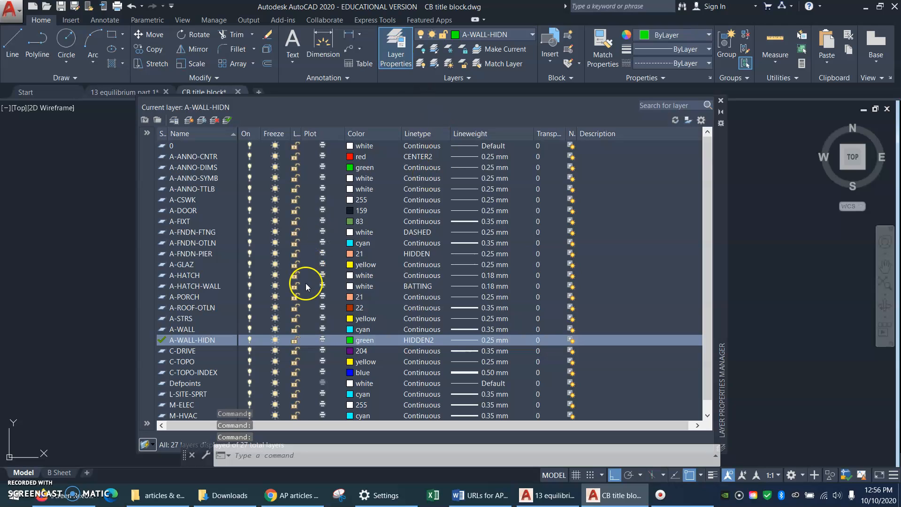